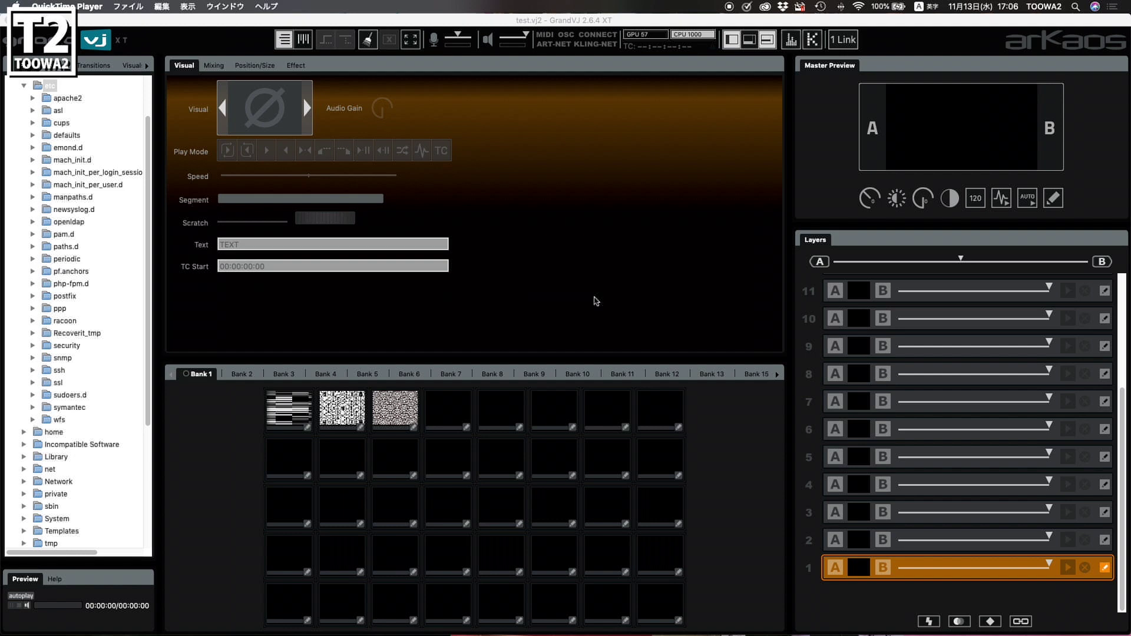
Look through the Mixing, Position/Size, Effect and Visual settings of layer 1
left_click(596, 301)
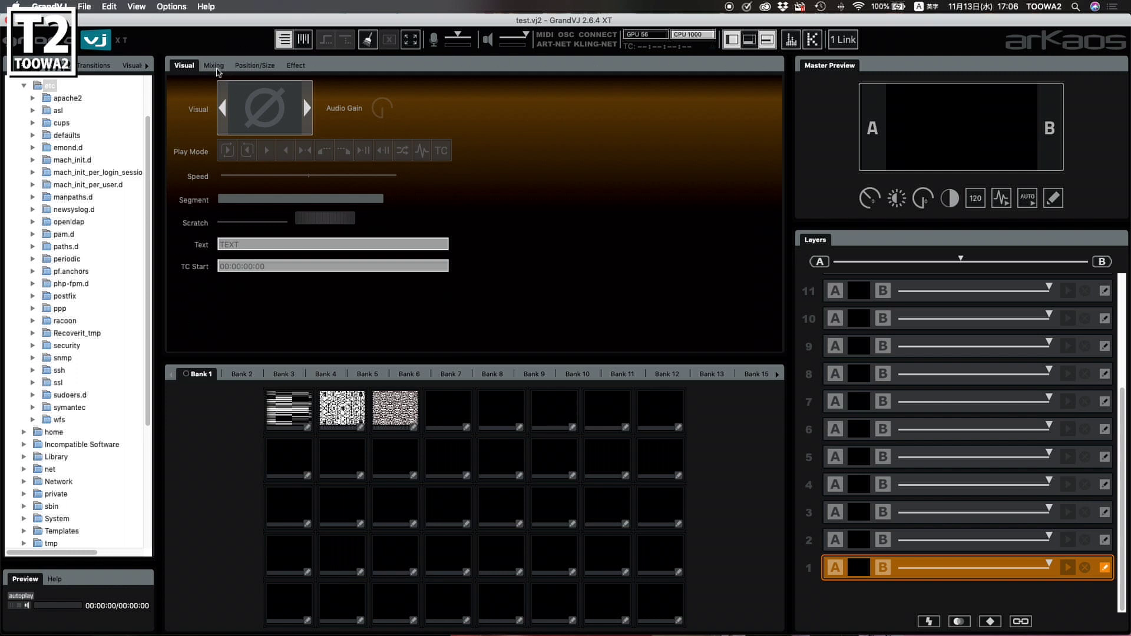
left_click(216, 66)
left_click(252, 68)
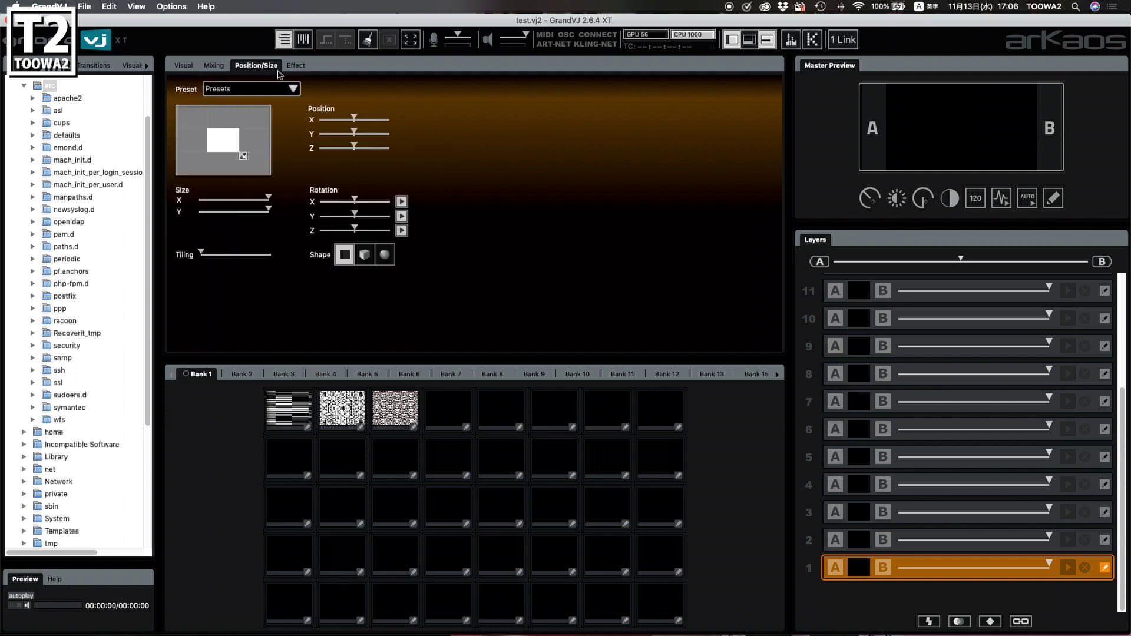
left_click(293, 70)
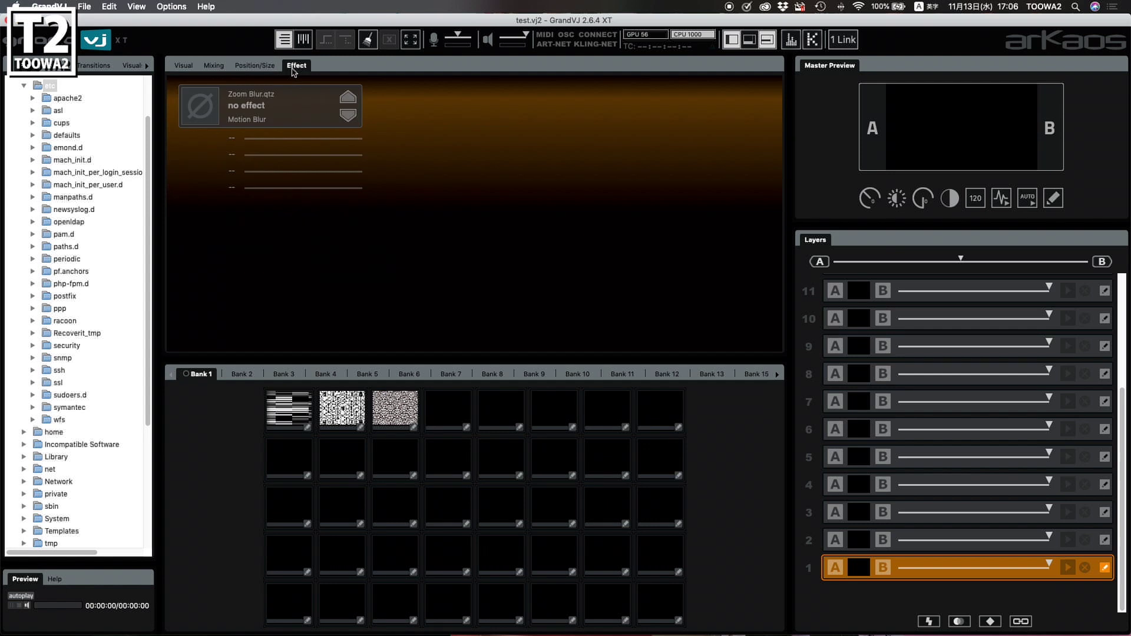
left_click(192, 66)
left_click(219, 68)
left_click(241, 70)
left_click(299, 70)
left_click(189, 65)
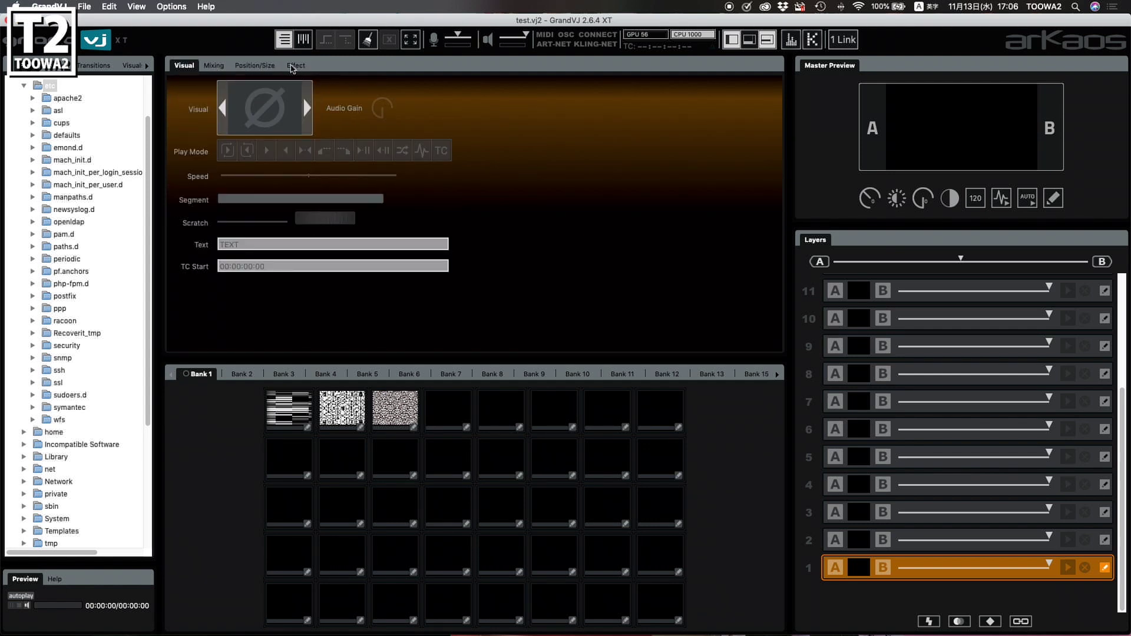
Separate the Effect panel from the shared settings group into its own pane beside the Visual settings
left_click(293, 69)
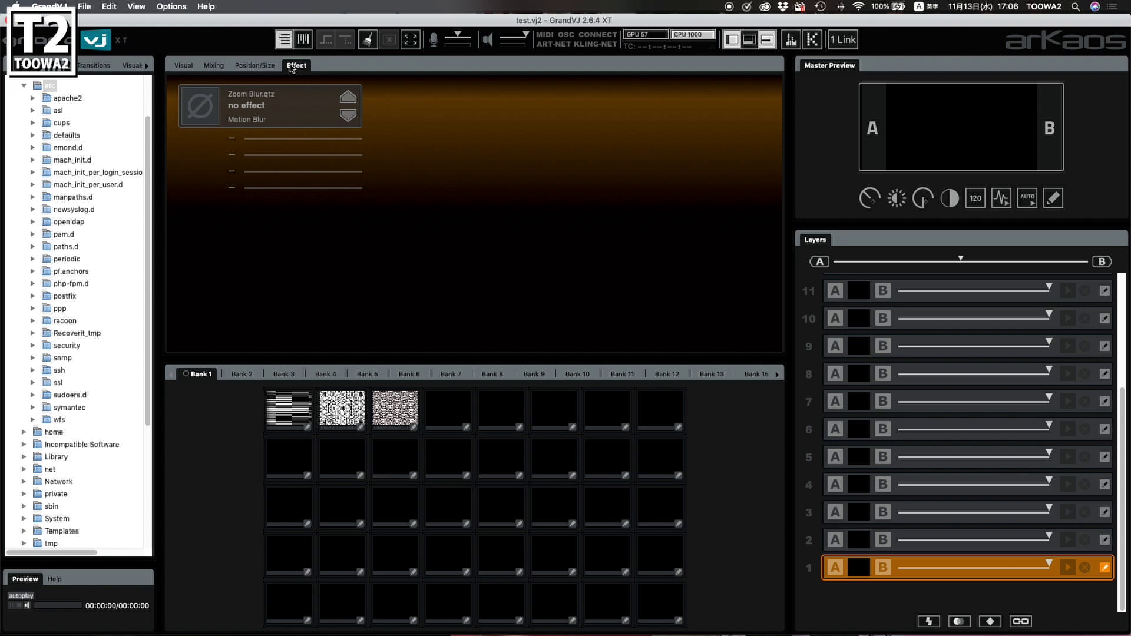
left_click_drag(557, 71, 769, 139)
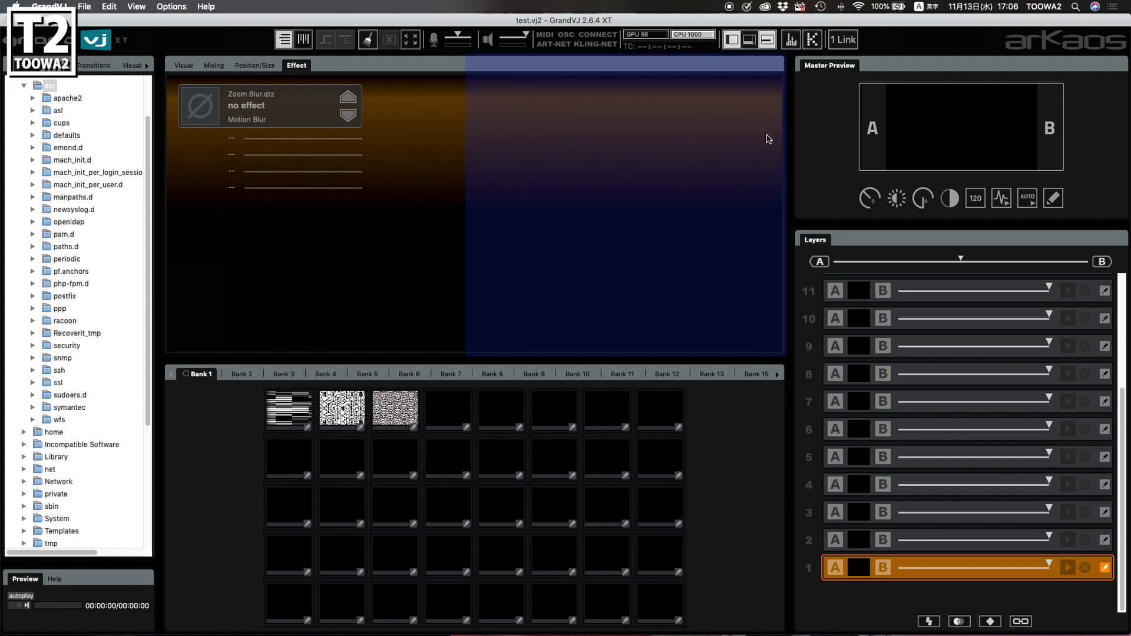
left_click_drag(769, 139, 765, 140)
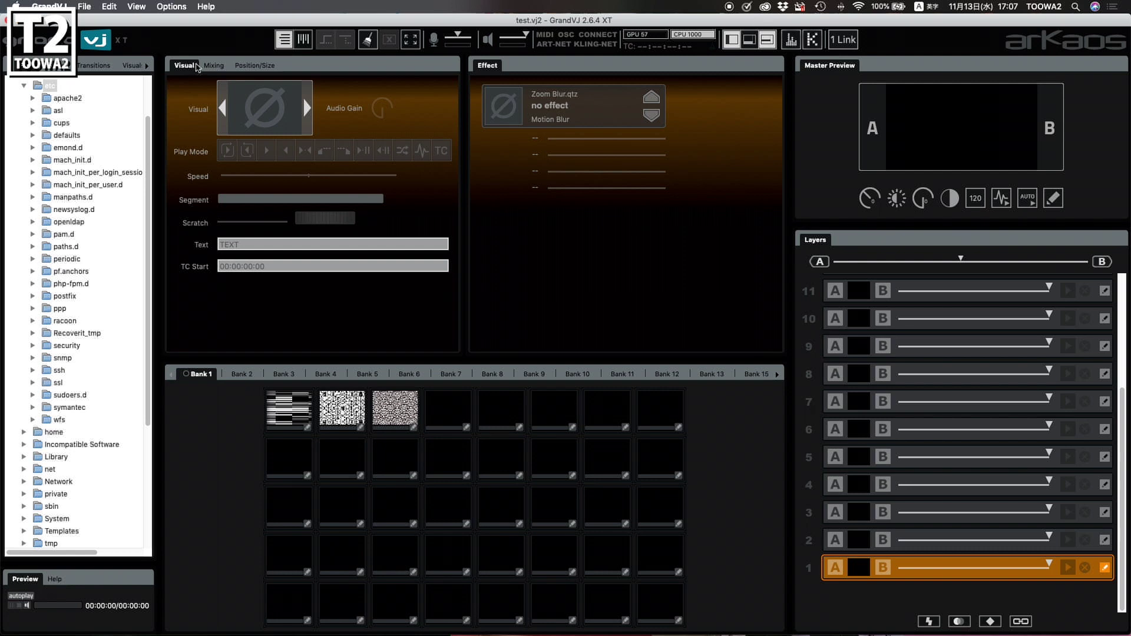
Split the Mixing panel off from the Visual group, widen its pane, and group it with the Effect panel
left_click(216, 66)
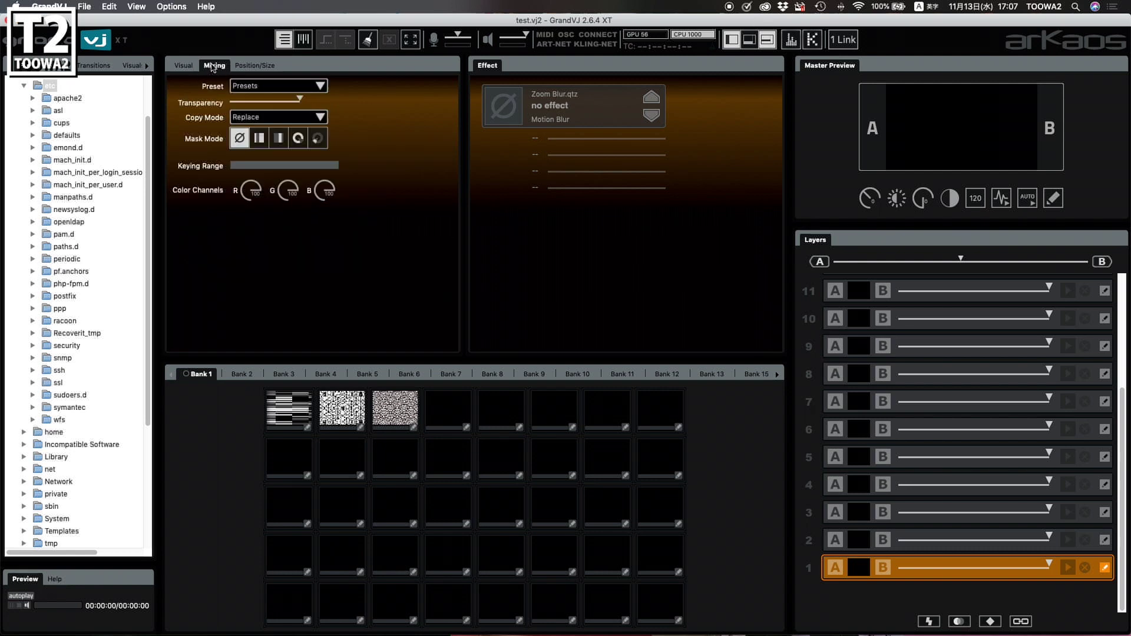
left_click_drag(213, 68, 273, 73)
left_click_drag(409, 114, 452, 146)
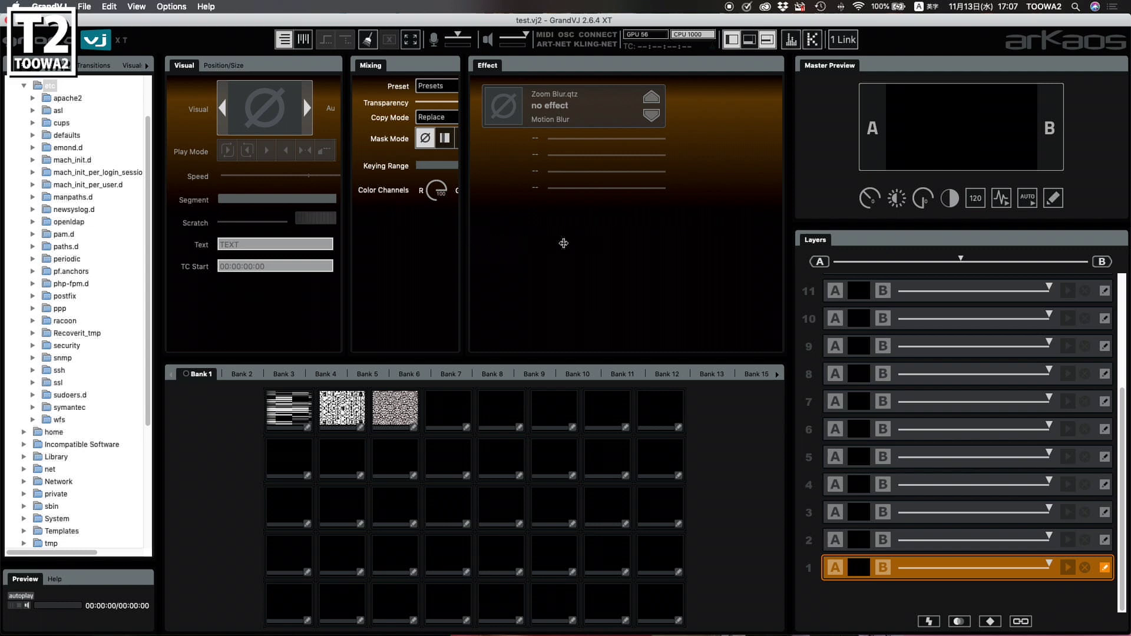
left_click_drag(608, 243, 618, 243)
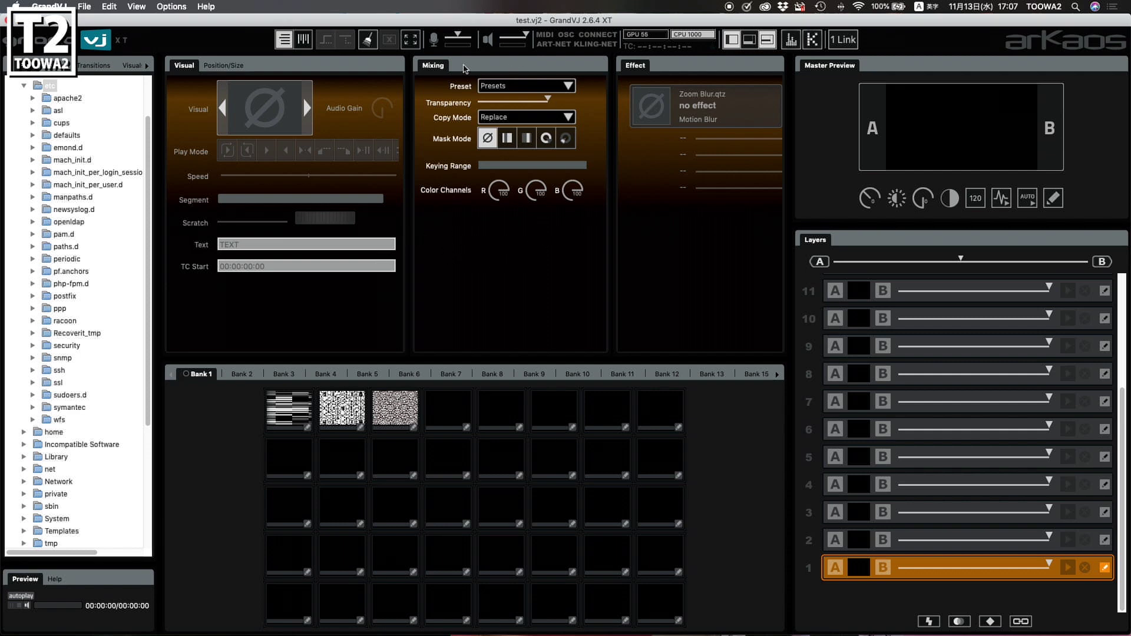
left_click_drag(432, 68, 662, 71)
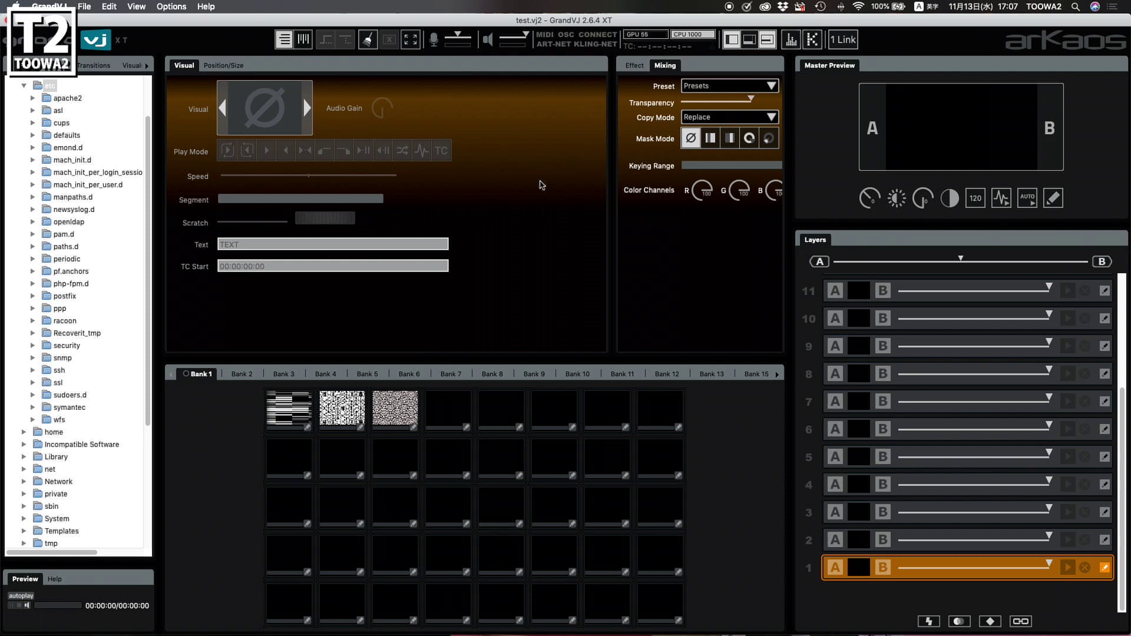
Preview the three Bank 1 visuals on layer 1 in turn, finishing on the striped visual
left_click(287, 405)
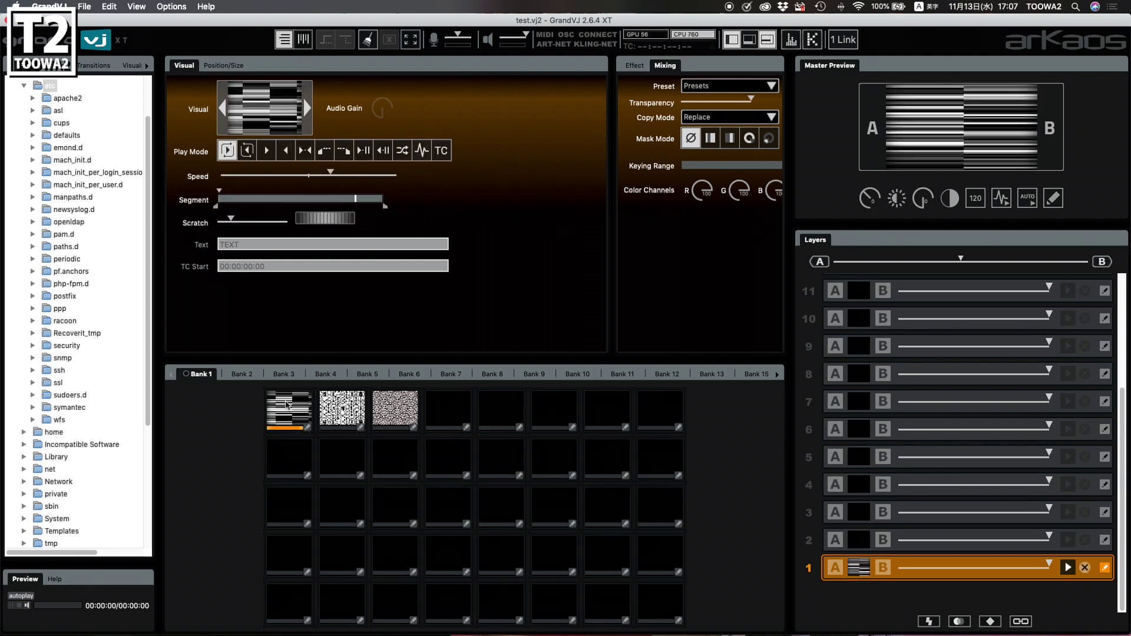
left_click(341, 418)
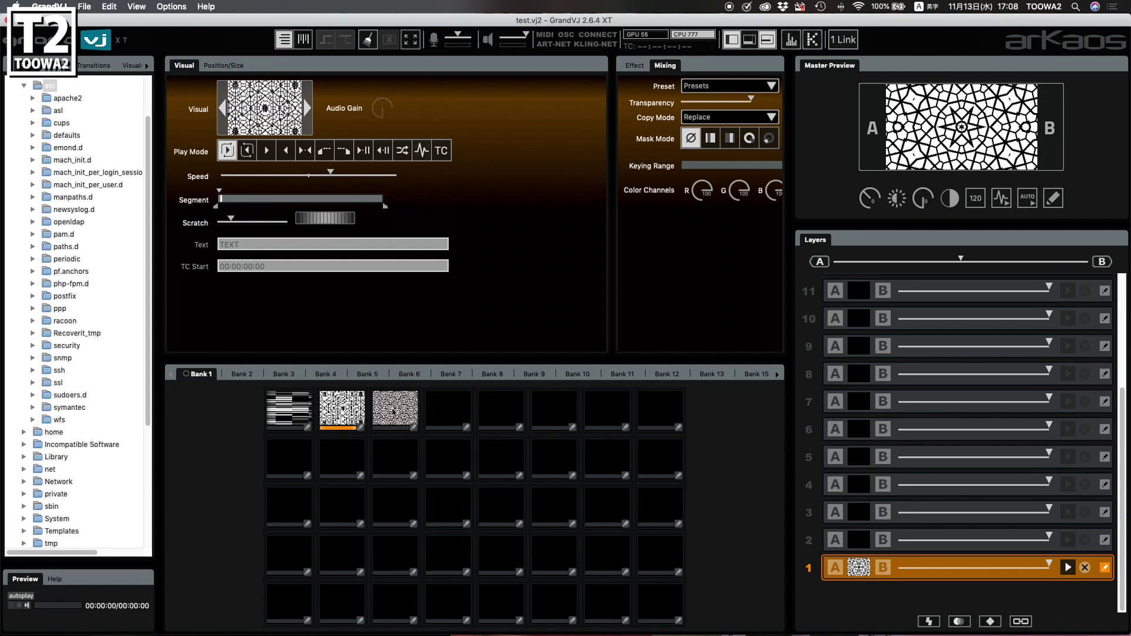
left_click(394, 411)
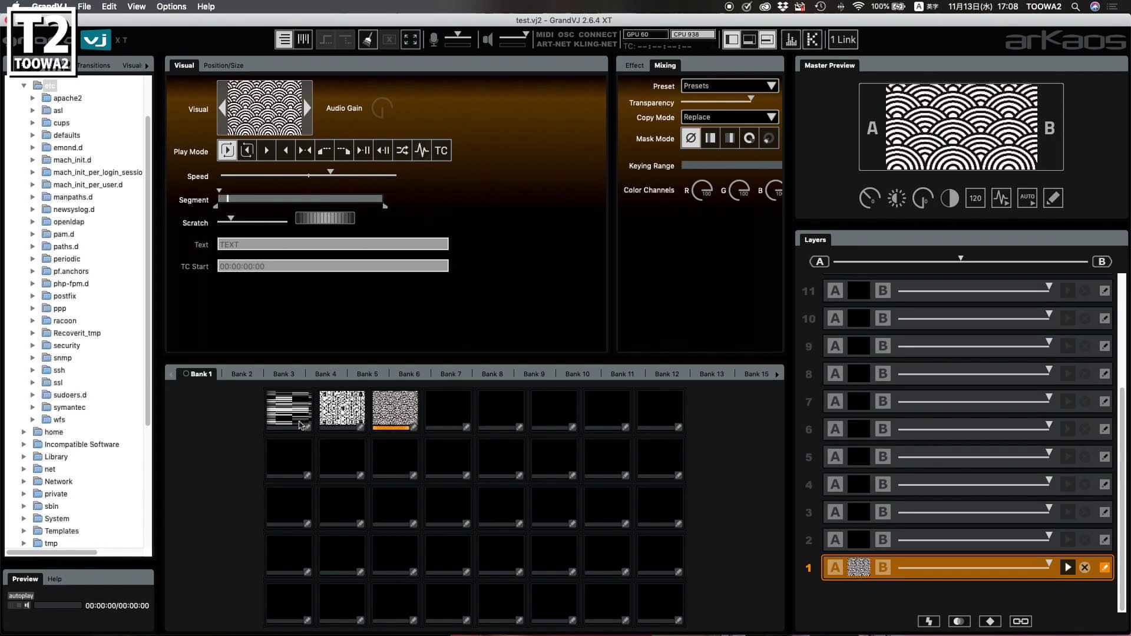
left_click(300, 423)
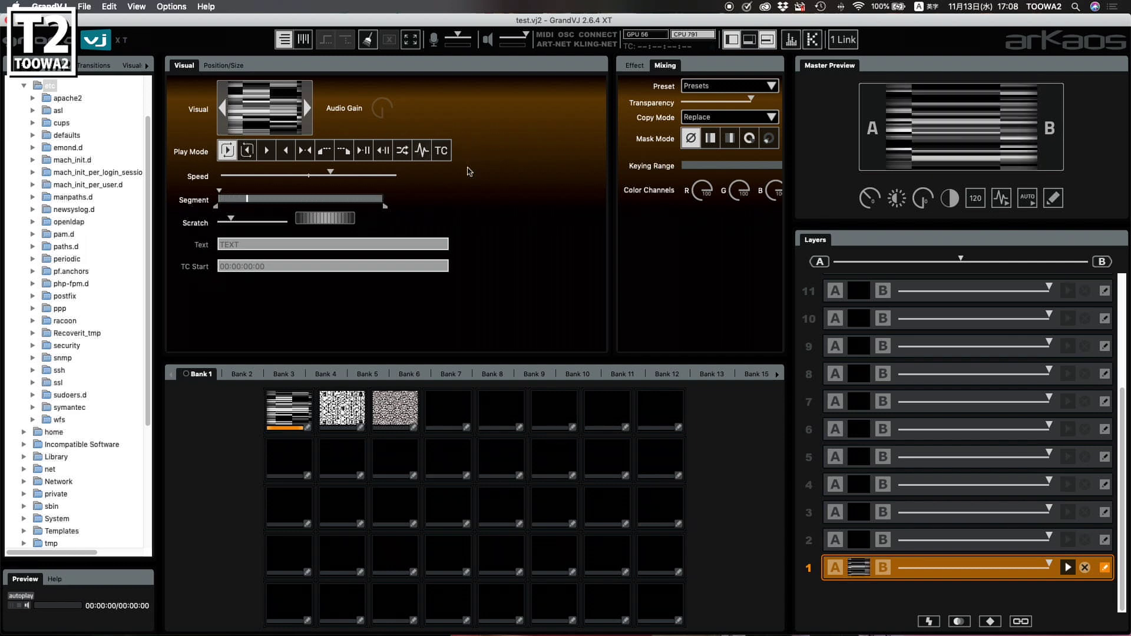
left_click(352, 414)
left_click(383, 415)
left_click(289, 406)
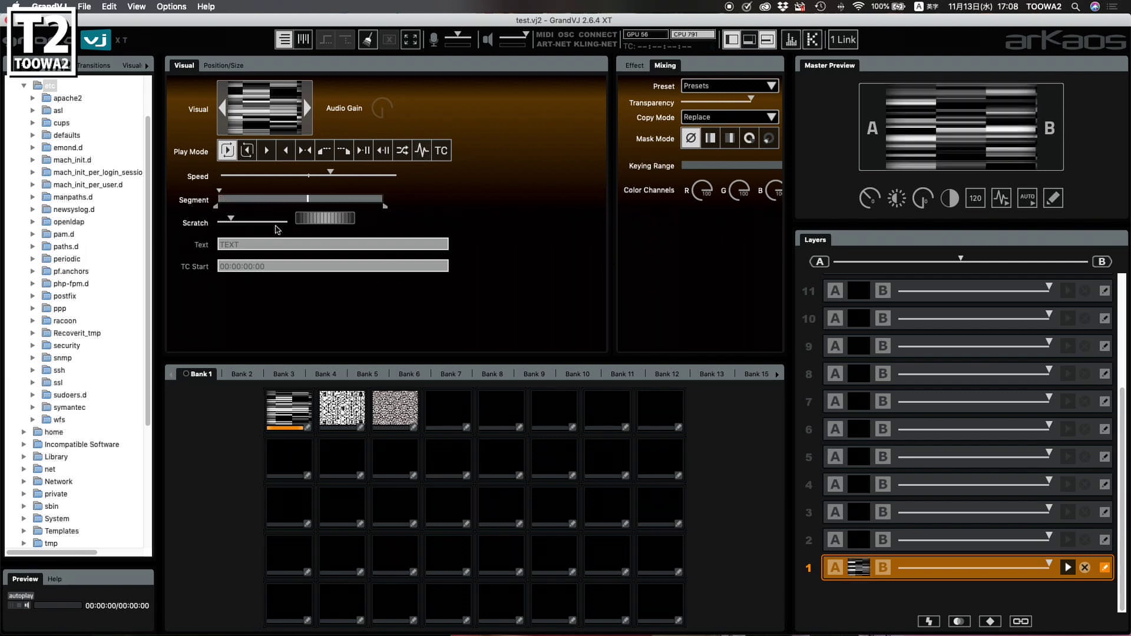
Try the striped visual's play modes: loop backward, single forward, single backward, backward with pause and random, retriggering the visual between modes
left_click(293, 118)
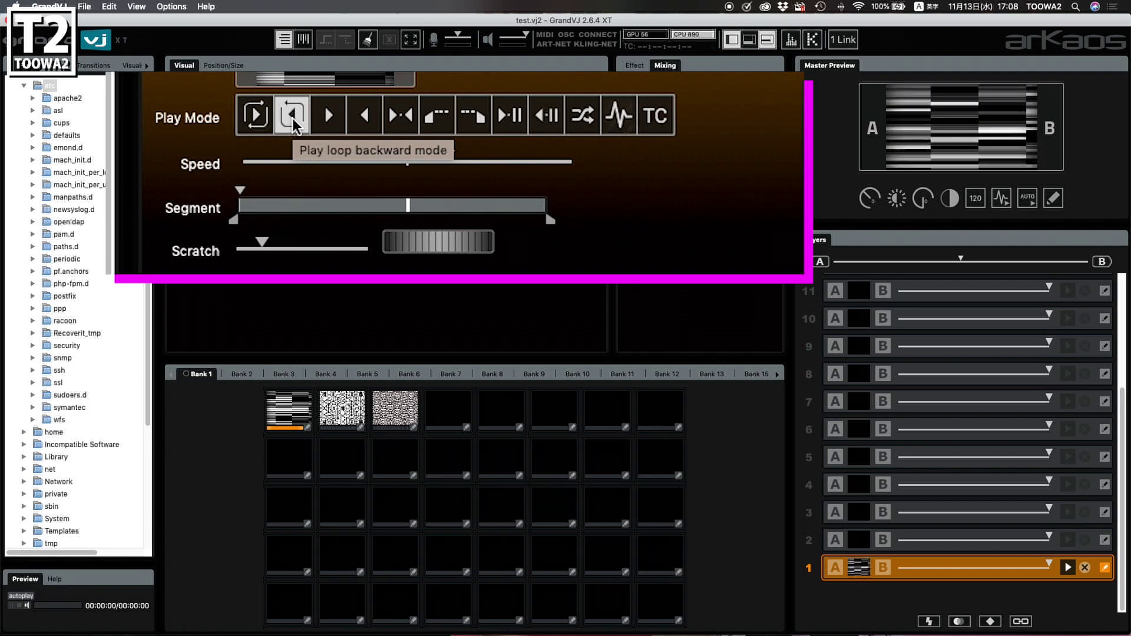
left_click(330, 118)
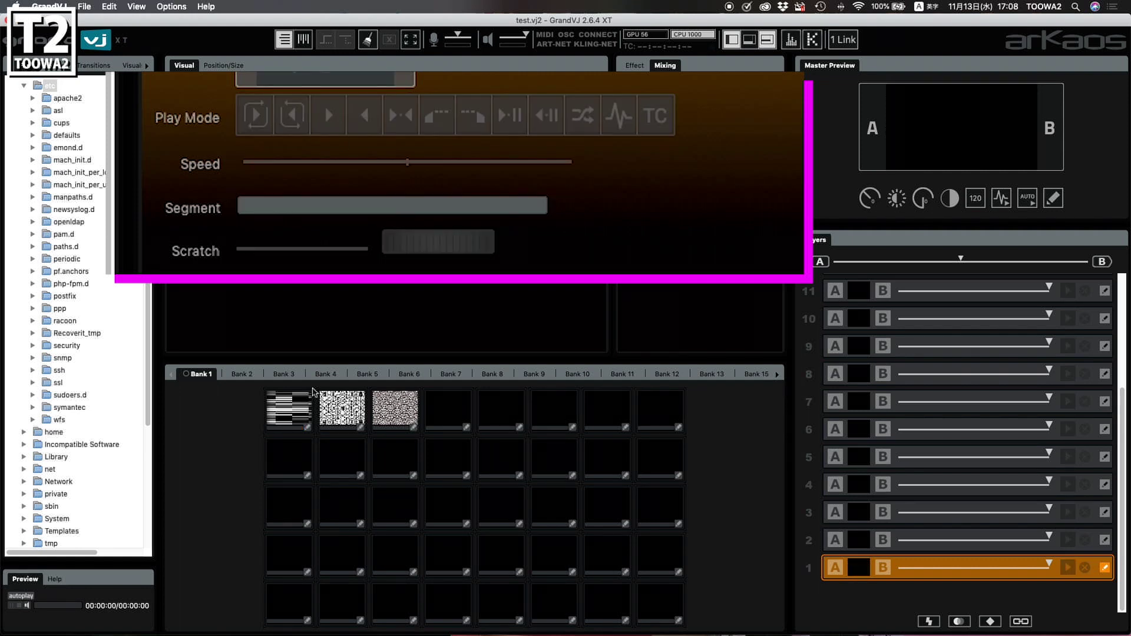
left_click(292, 411)
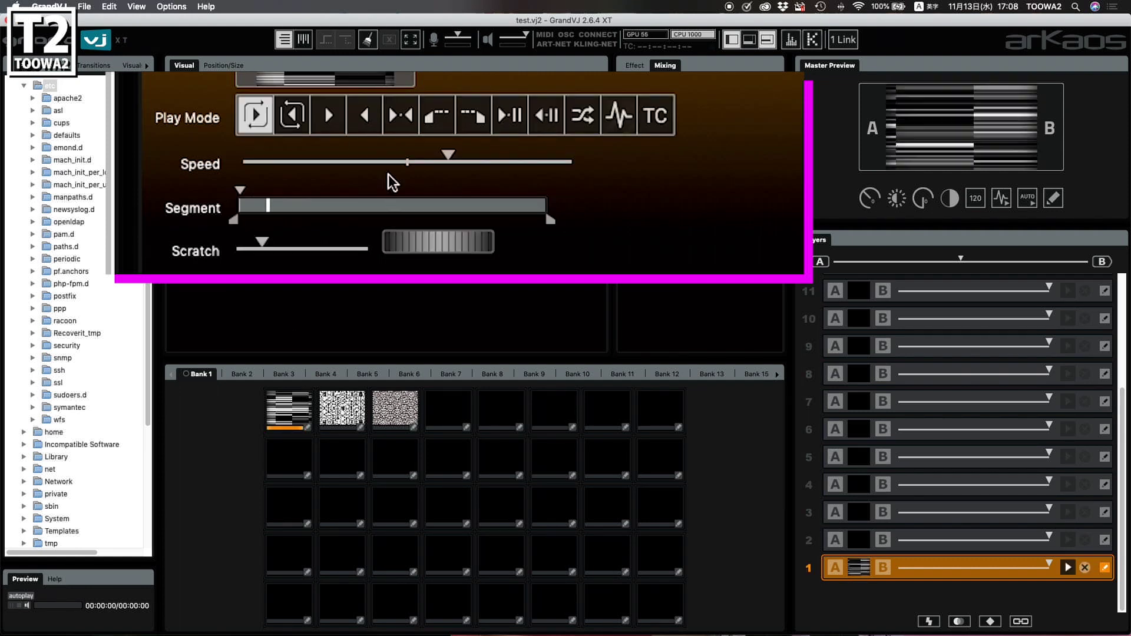
left_click(373, 114)
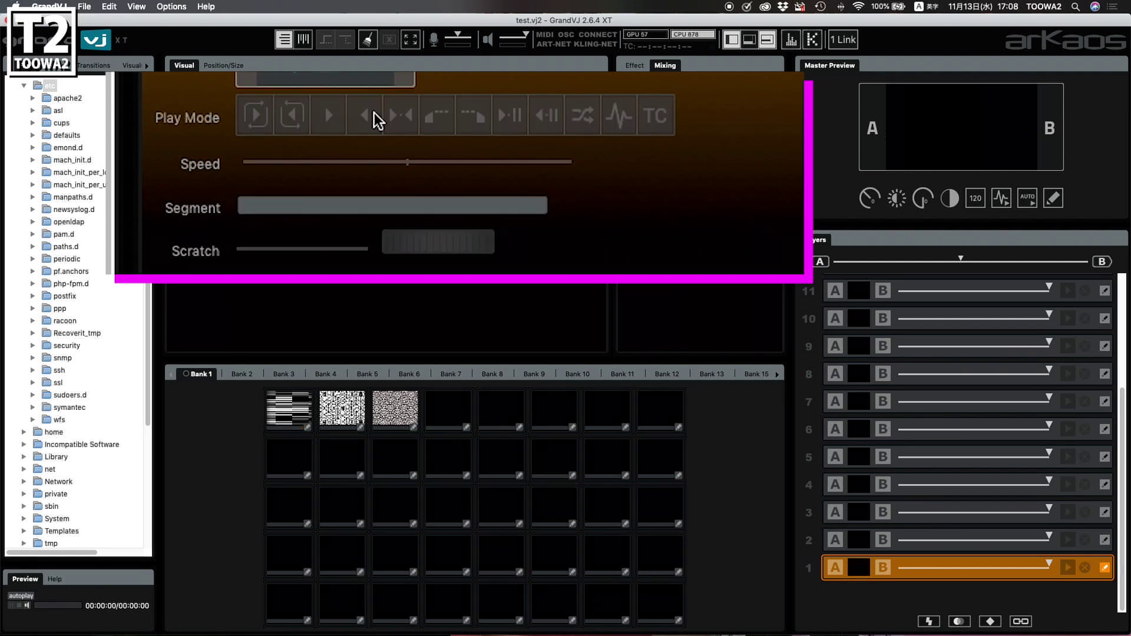
left_click(324, 105)
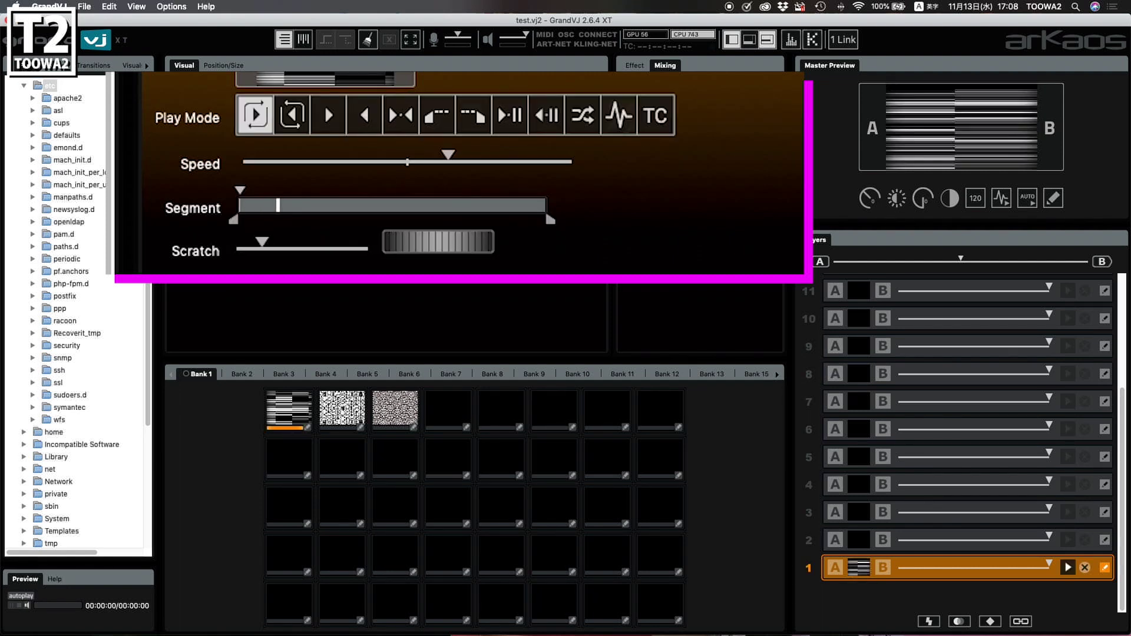
left_click(546, 114)
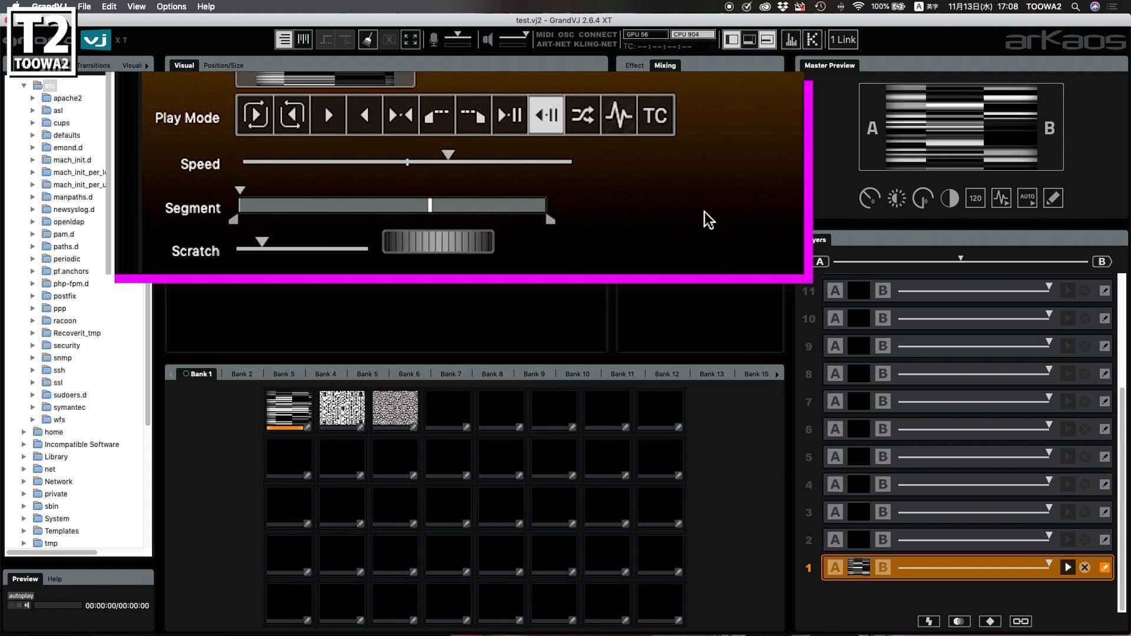
left_click(589, 115)
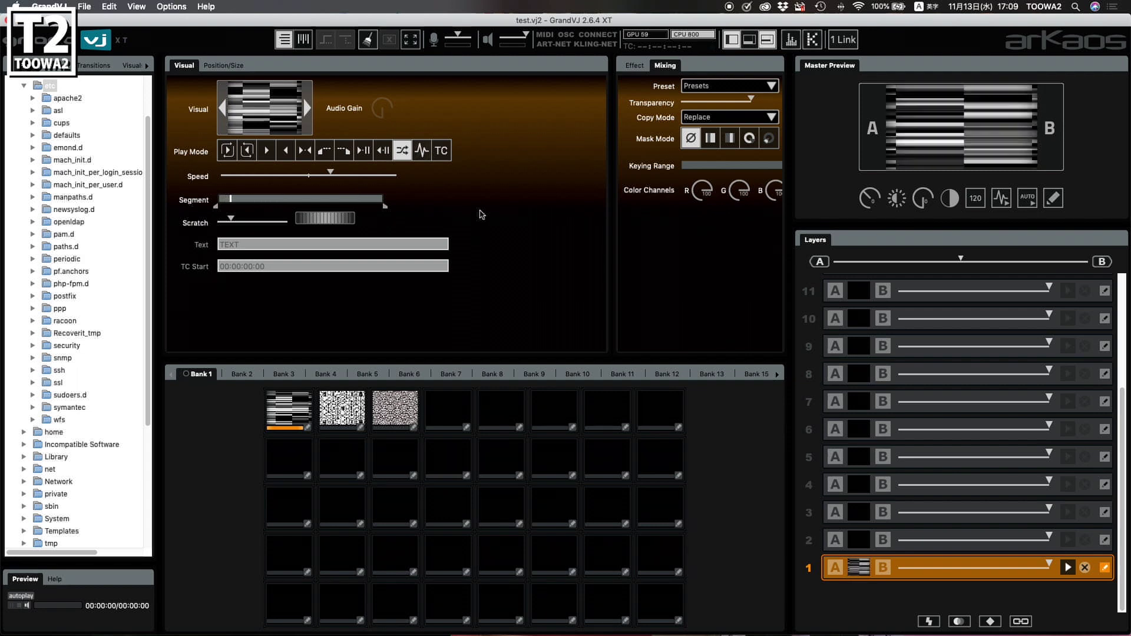
Switch layer 1 among the Bank 1 visuals, finish on the wave-pattern visual, and set its play mode to random
left_click(393, 410)
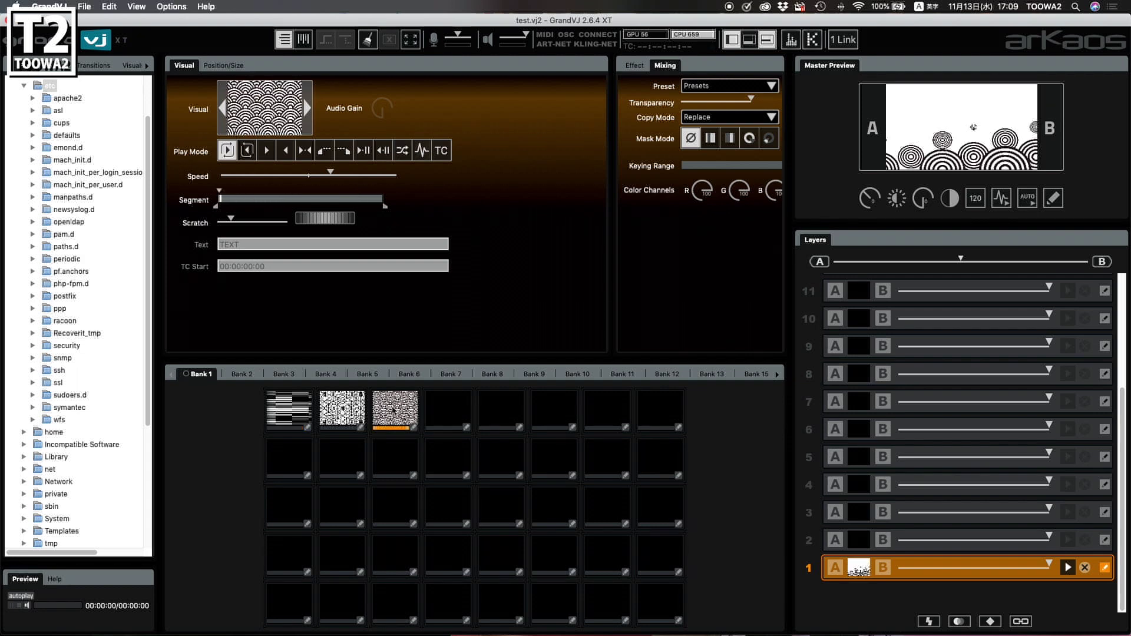
left_click(301, 417)
left_click(342, 417)
left_click(395, 419)
left_click(280, 420)
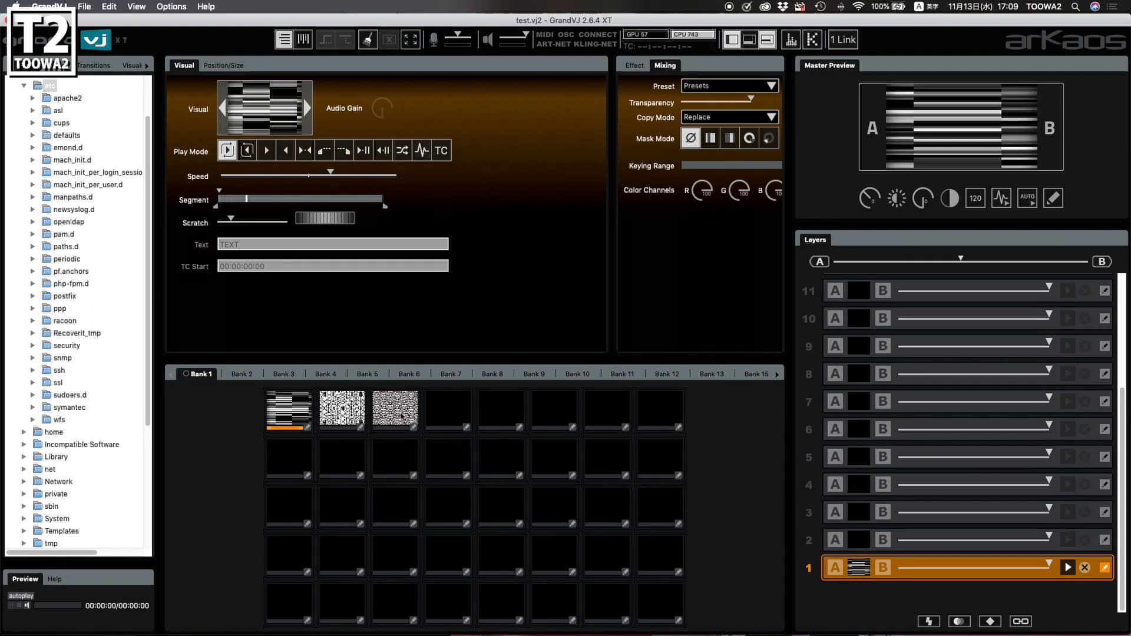
left_click(397, 416)
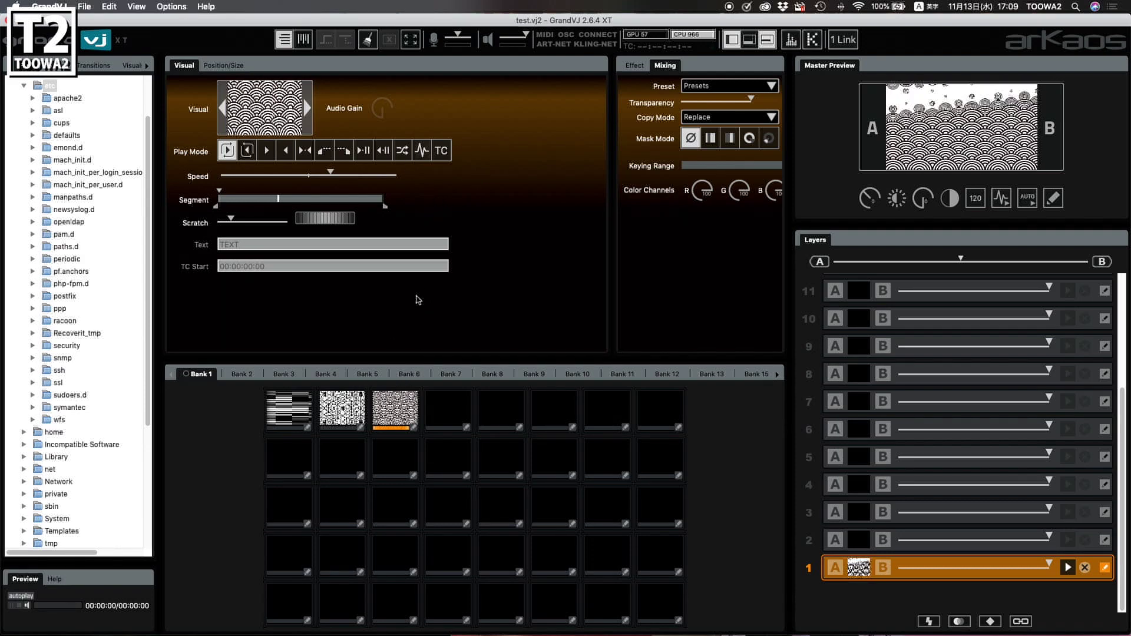
left_click(404, 152)
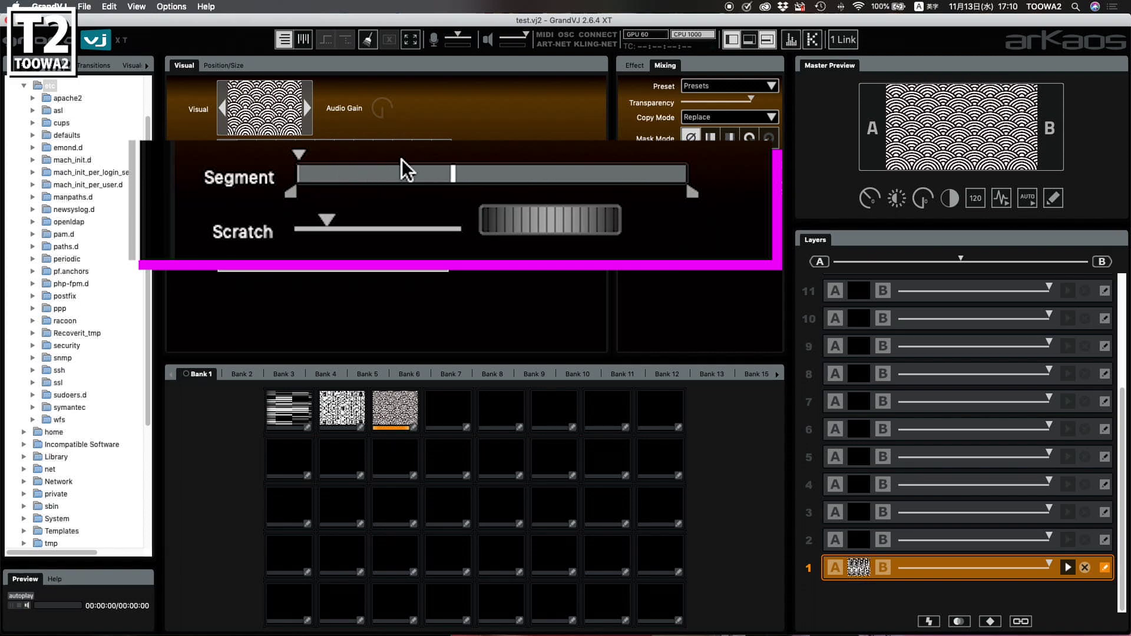
Try narrowing the wave visual's playback segment from both ends to a short early portion, and extend its end back out
left_click_drag(694, 193, 450, 198)
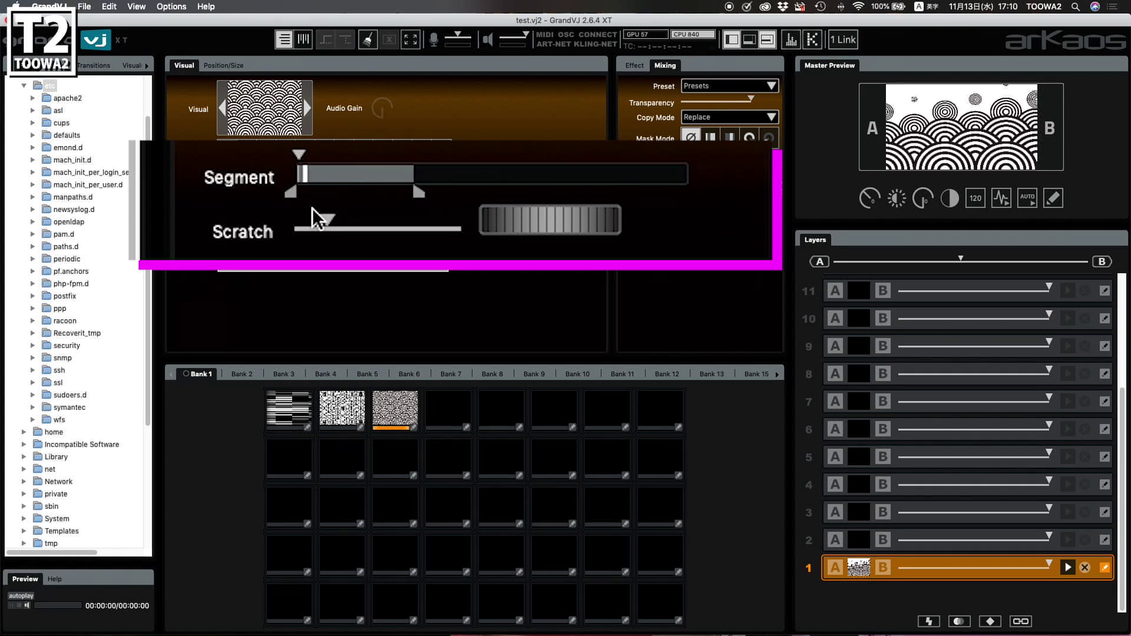
left_click_drag(295, 192, 358, 193)
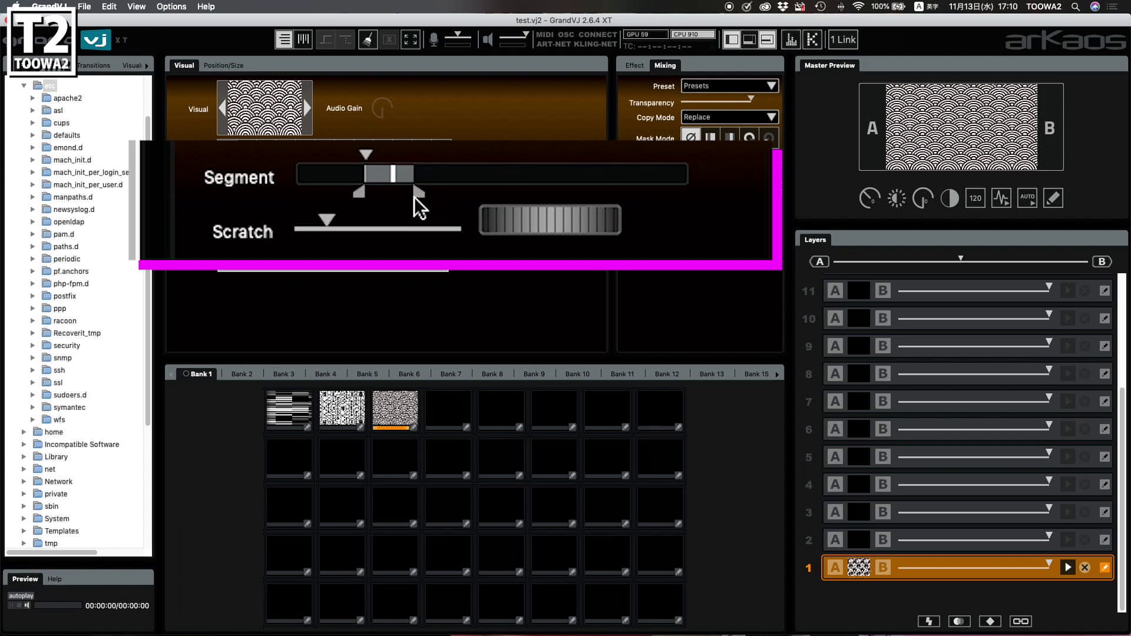
left_click_drag(268, 206, 467, 206)
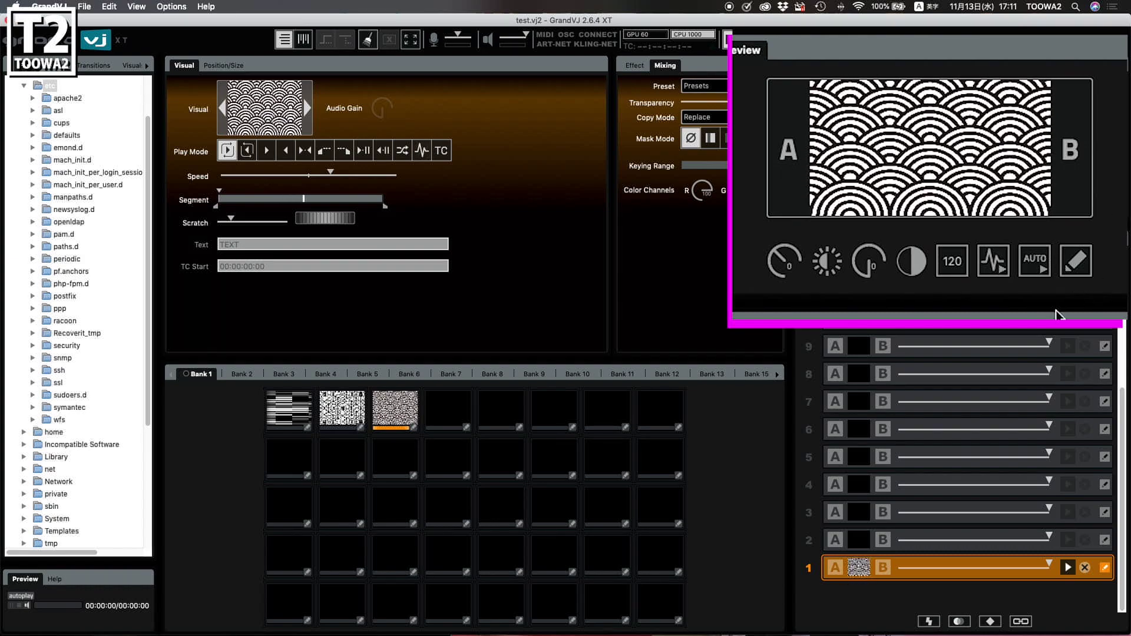
Turn on the master auto play and set the tempo to 2 BPM
left_click(1036, 263)
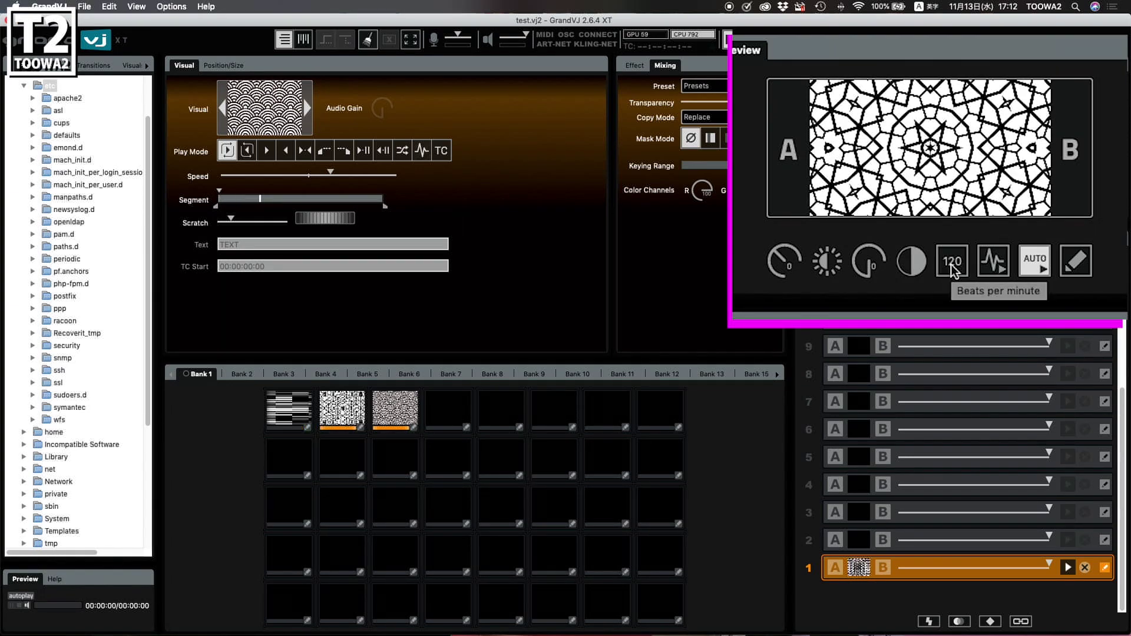
right_click(950, 264)
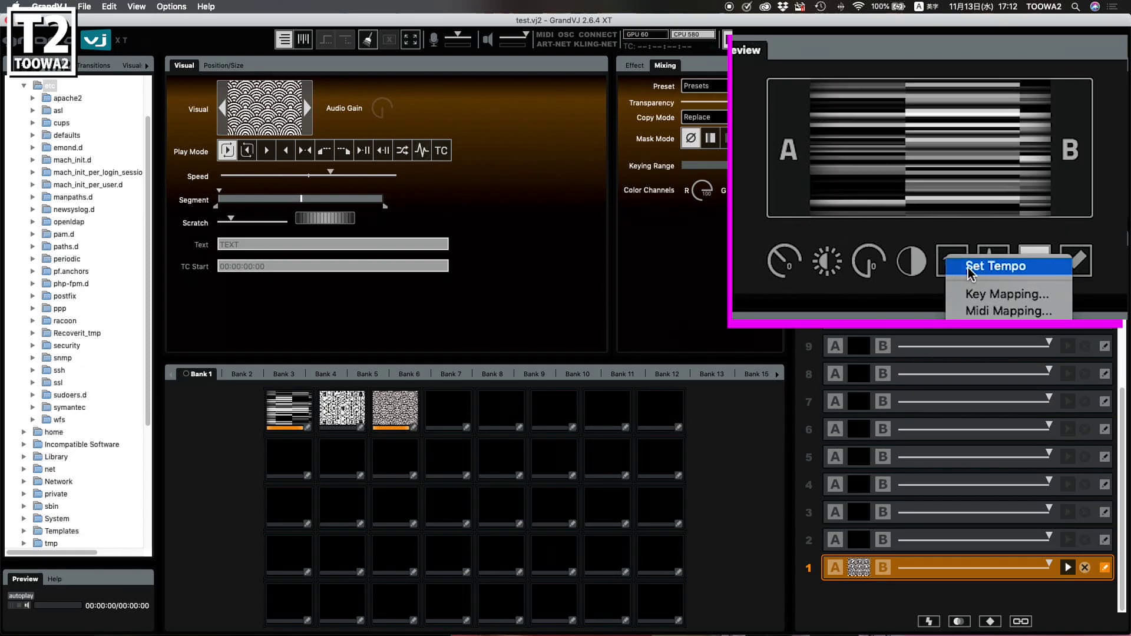
left_click(967, 268)
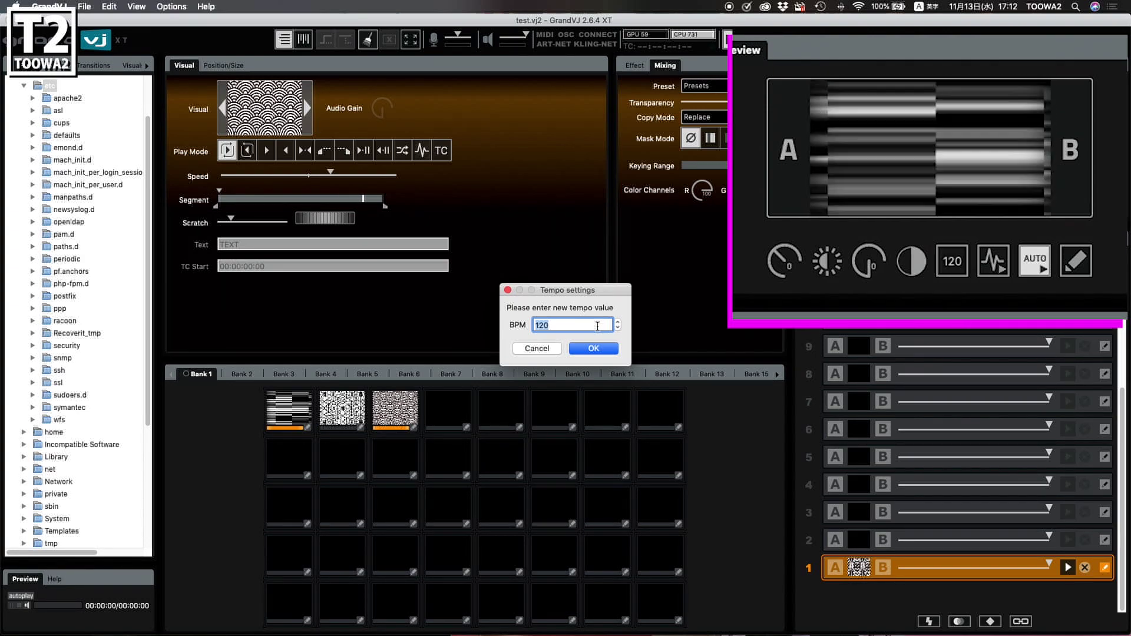
type("2")
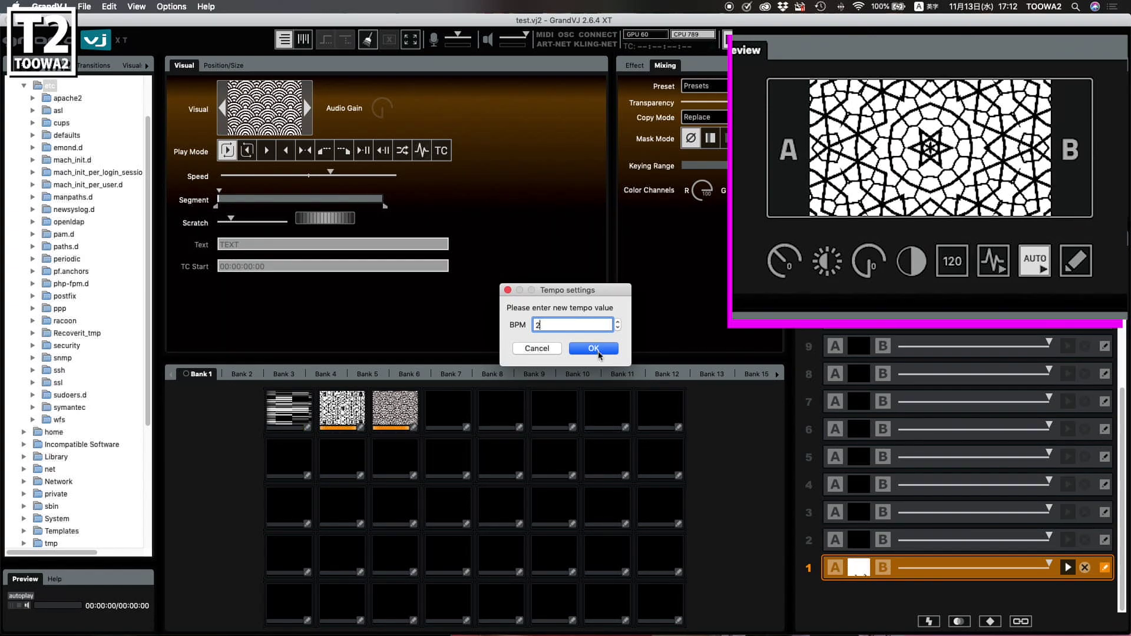
left_click(594, 349)
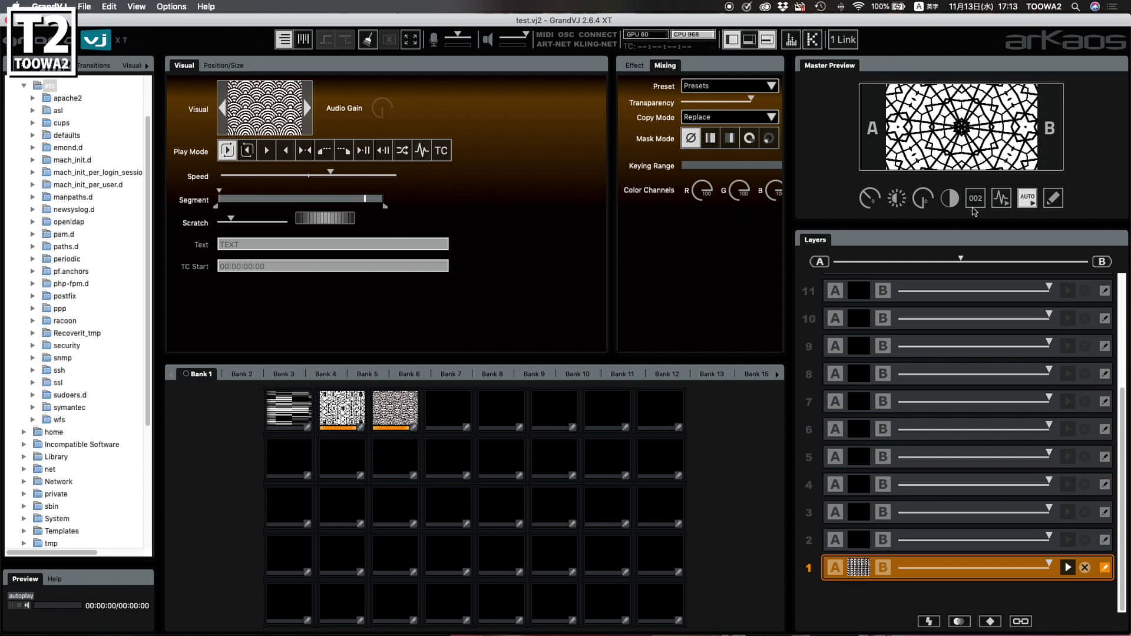
Set the master tempo to 240 BPM
left_click(977, 204)
left_click(996, 199)
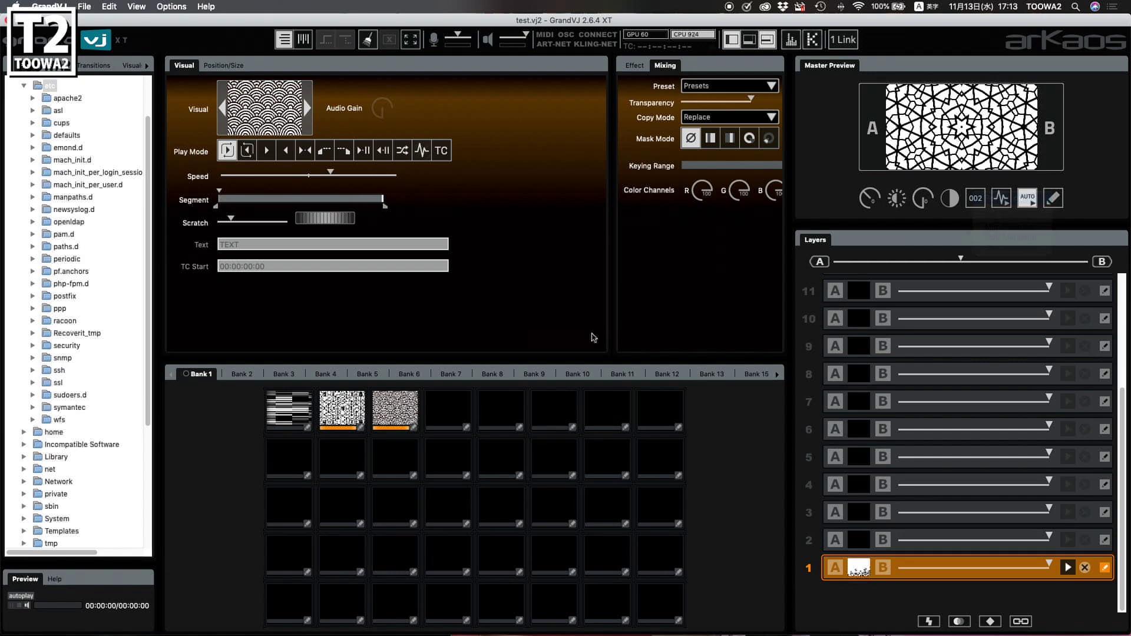
type("240")
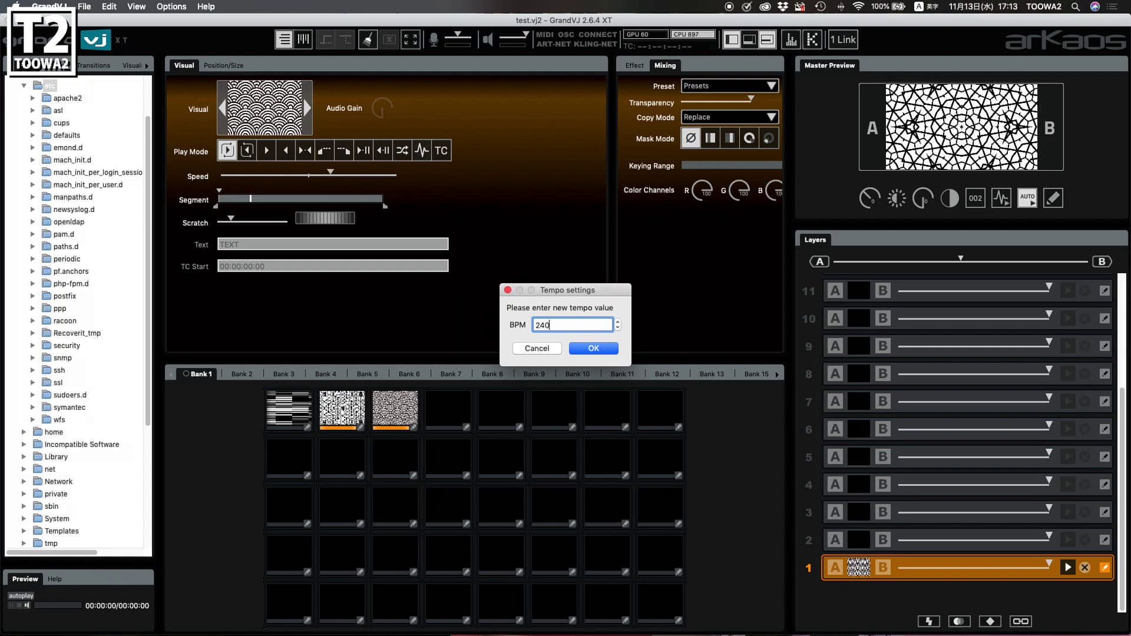
left_click(594, 349)
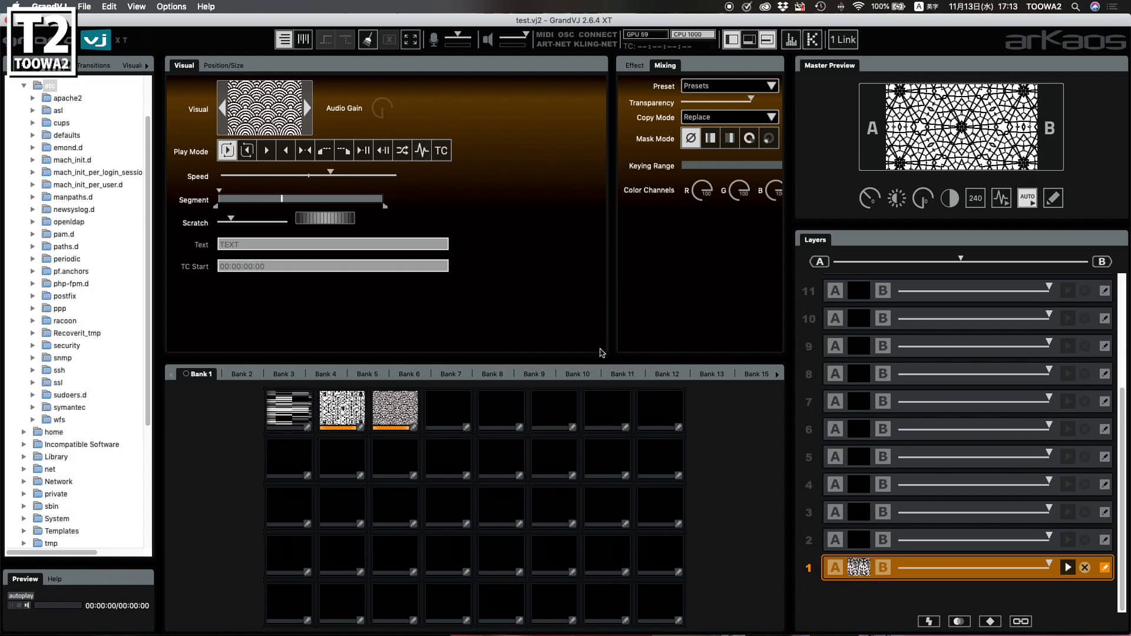